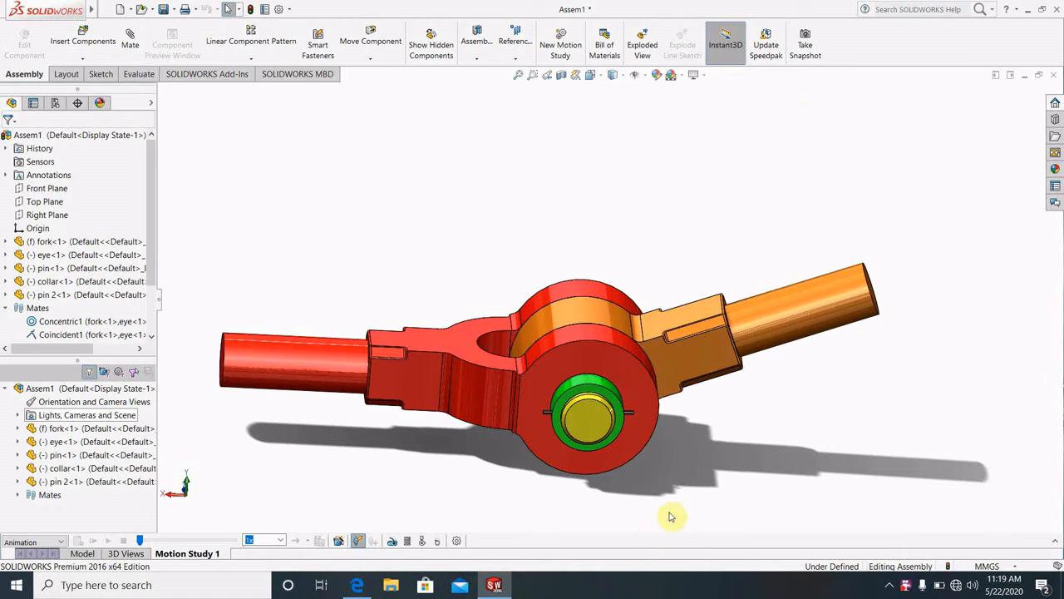
middle_click_drag(672, 510, 670, 487)
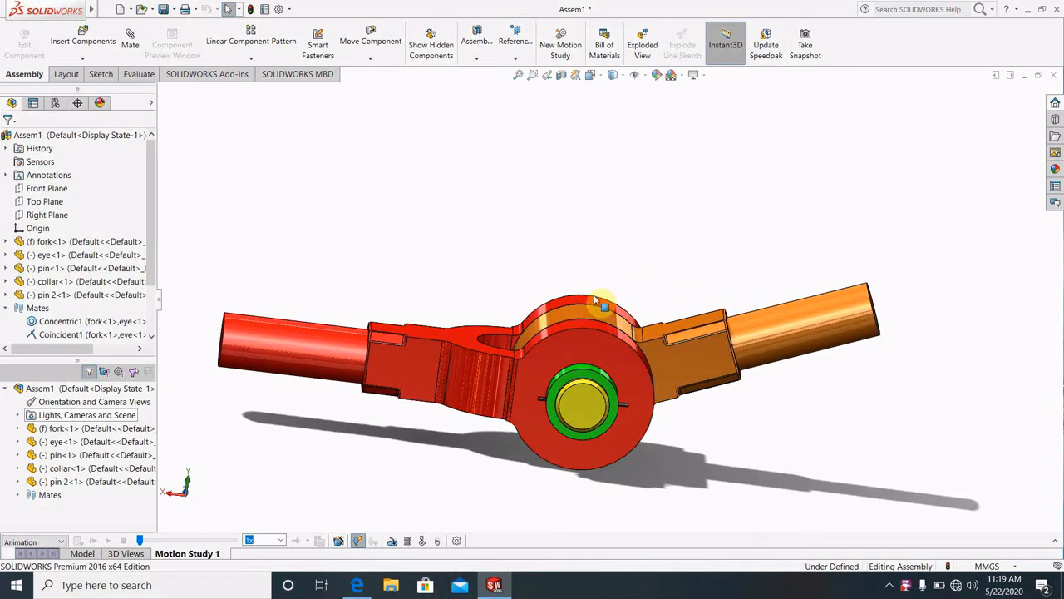
middle_click_drag(715, 491, 744, 498)
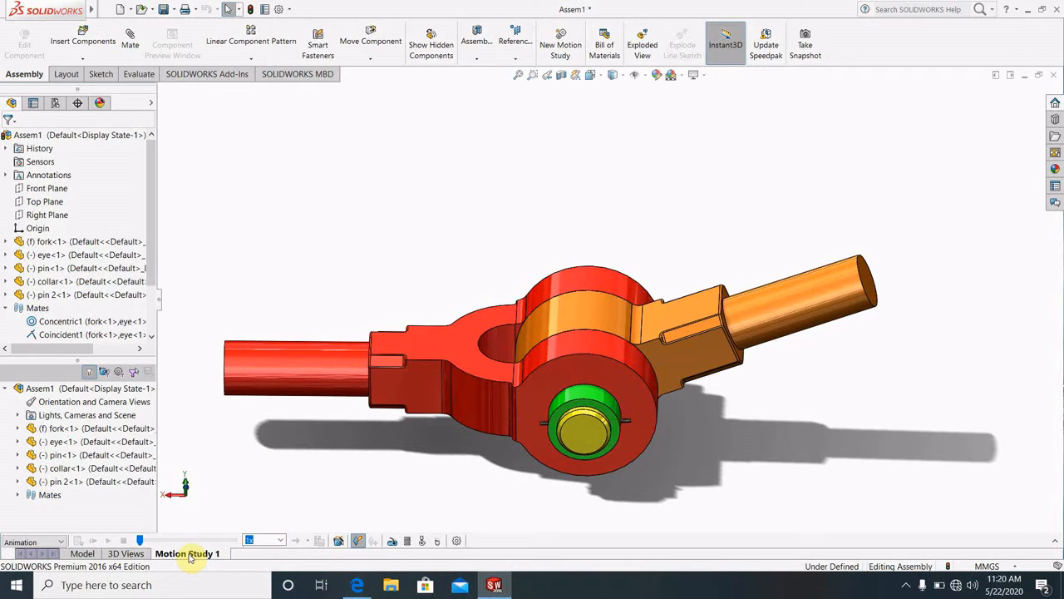
left_click(339, 541)
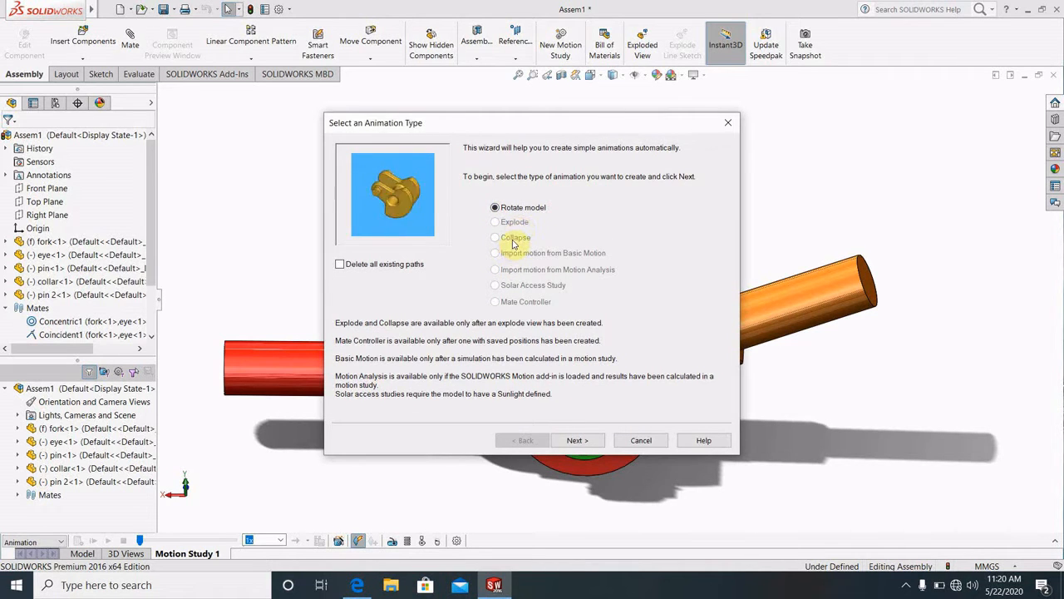
left_click(642, 440)
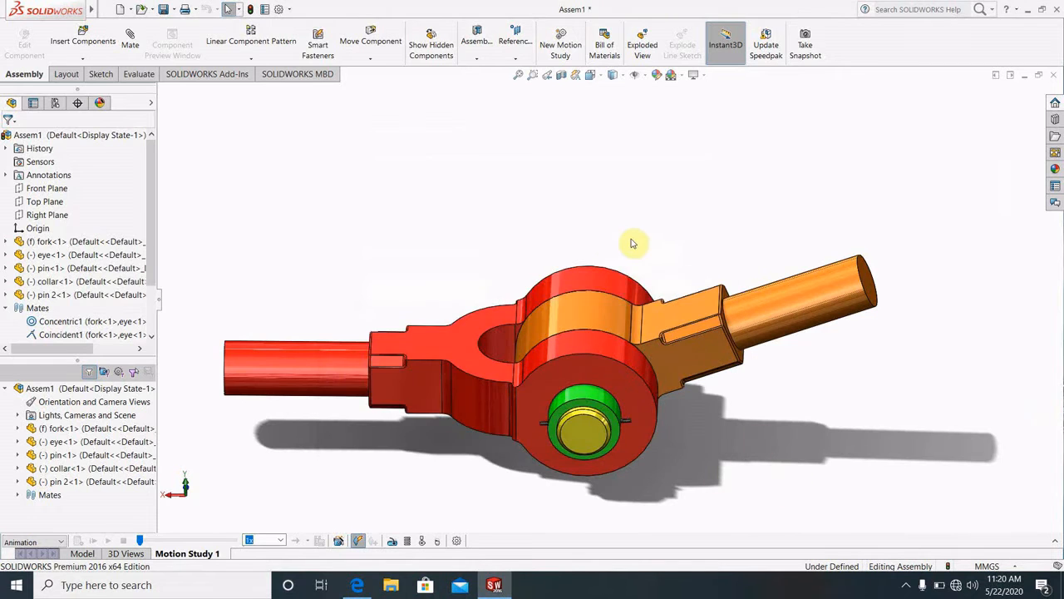
Start an exploded view of the assembly and move the eye upward along the Y axis, clear of the fork.
scroll(611, 241, "up", 2)
scroll(545, 236, "down", 2)
left_click(641, 46)
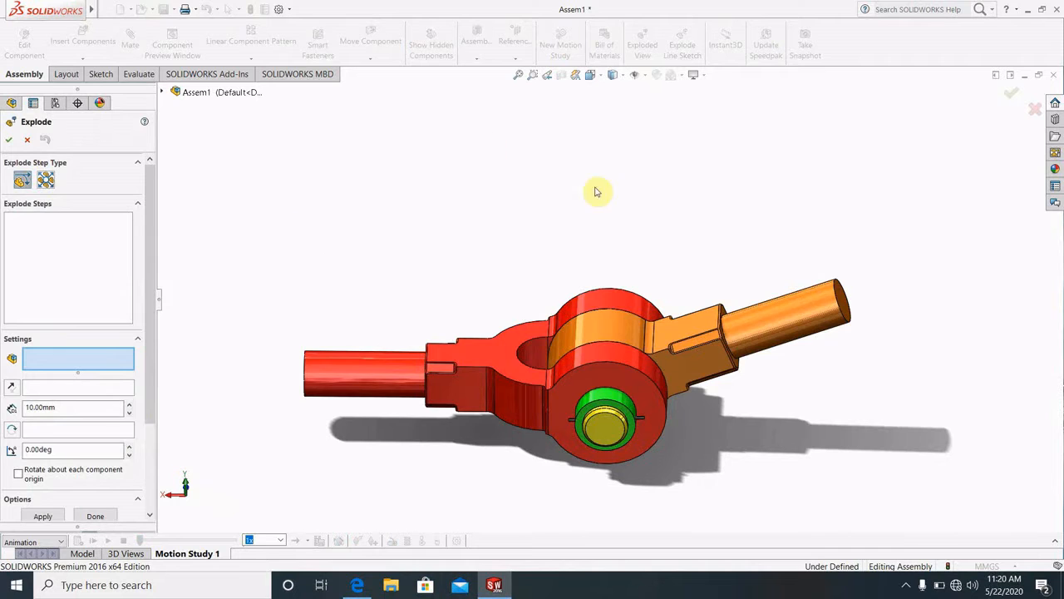
left_click(769, 334)
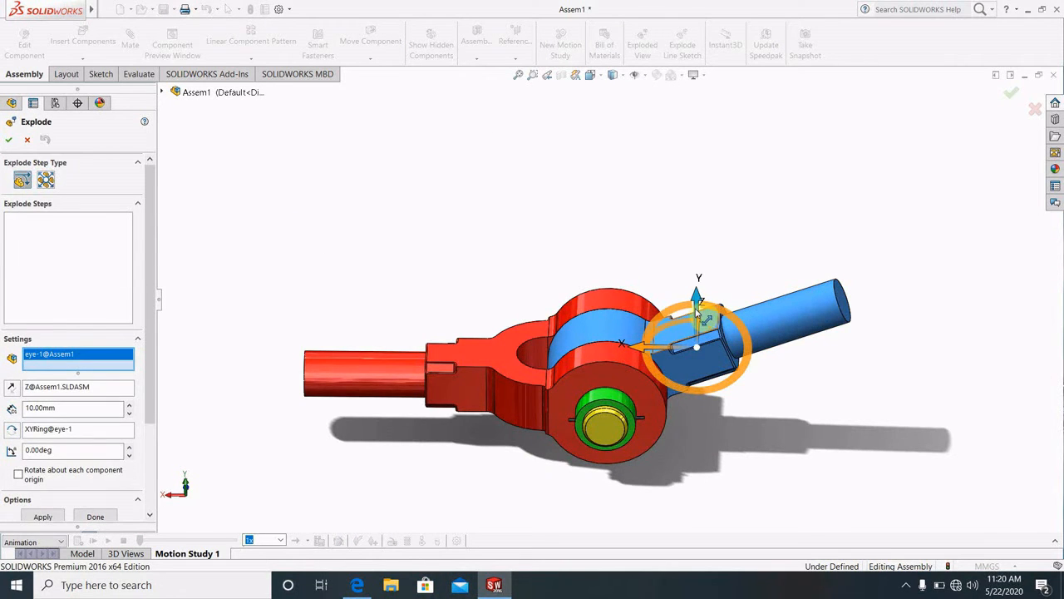
left_click_drag(698, 305, 696, 112)
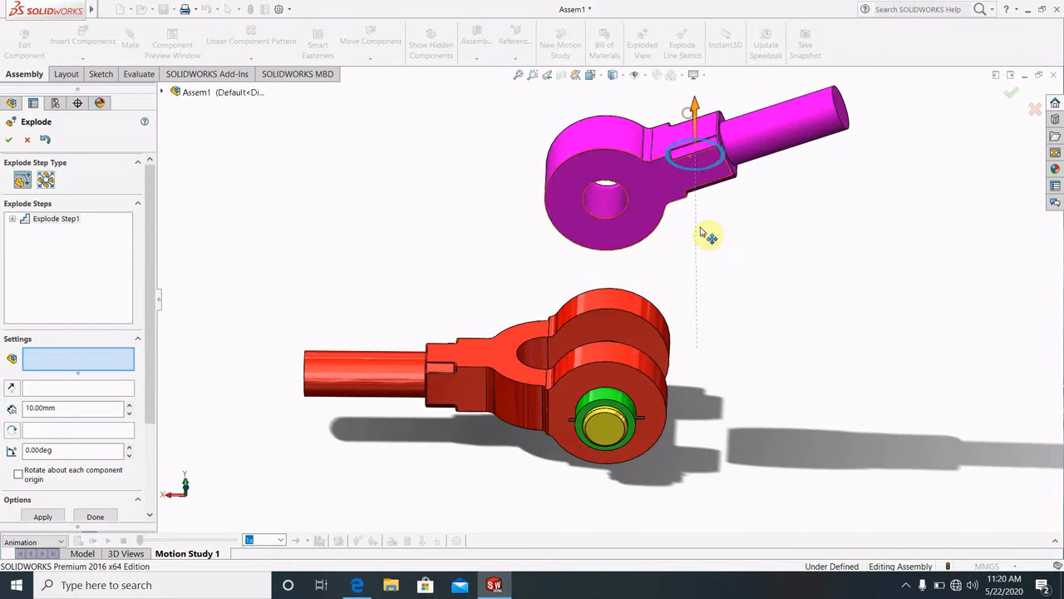
Explode the collar outward off the pin along Z, and the small cross pin about 140 mm sideways along X, away from the fork.
scroll(644, 423, "up", 3)
scroll(622, 321, "down", 2)
middle_click_drag(622, 321, 615, 376)
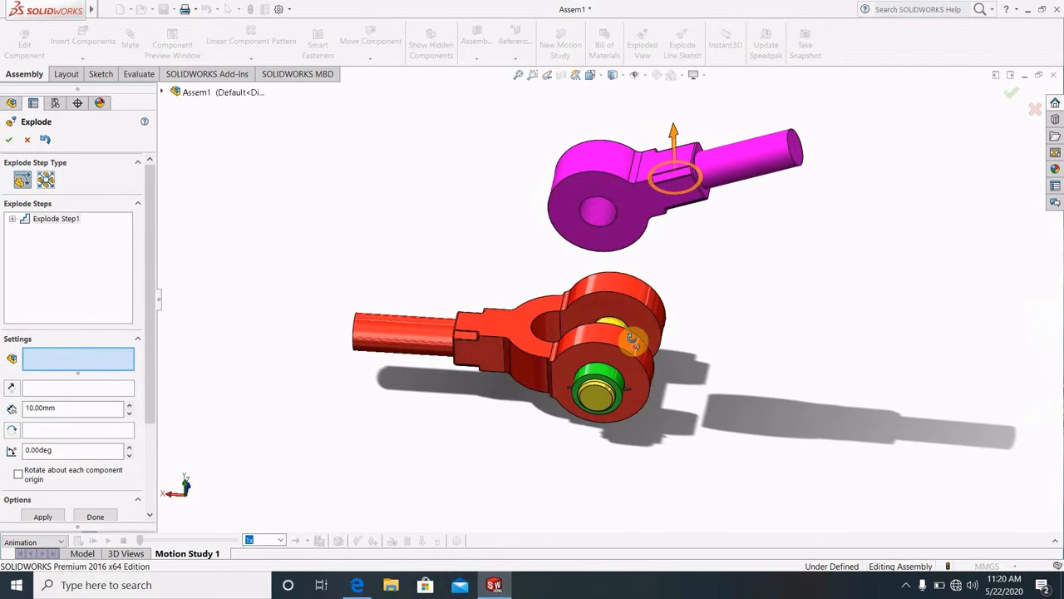
left_click(614, 379)
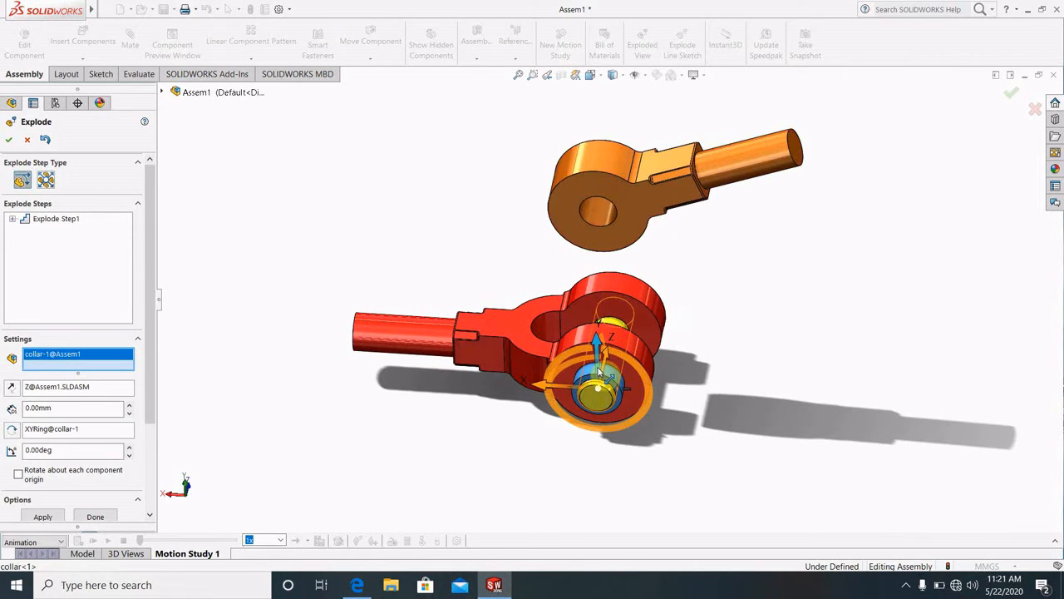
left_click_drag(606, 372, 559, 470)
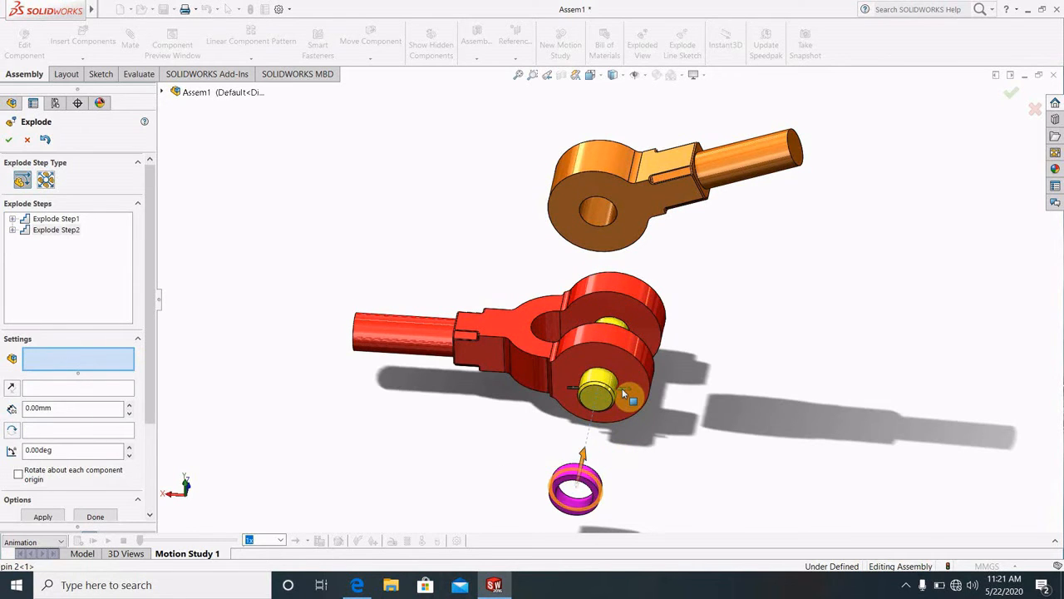
left_click(628, 394)
left_click_drag(560, 384, 741, 427)
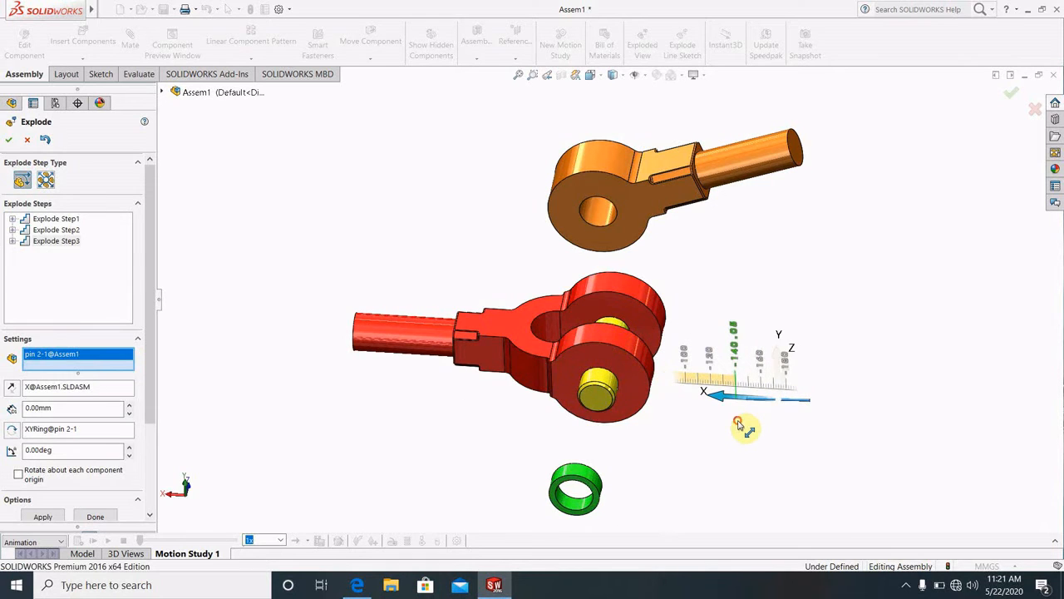
Pull the main yellow pin outward along Z towards the collar in two explode steps, leaving its head at the front fork arm.
left_click(598, 395)
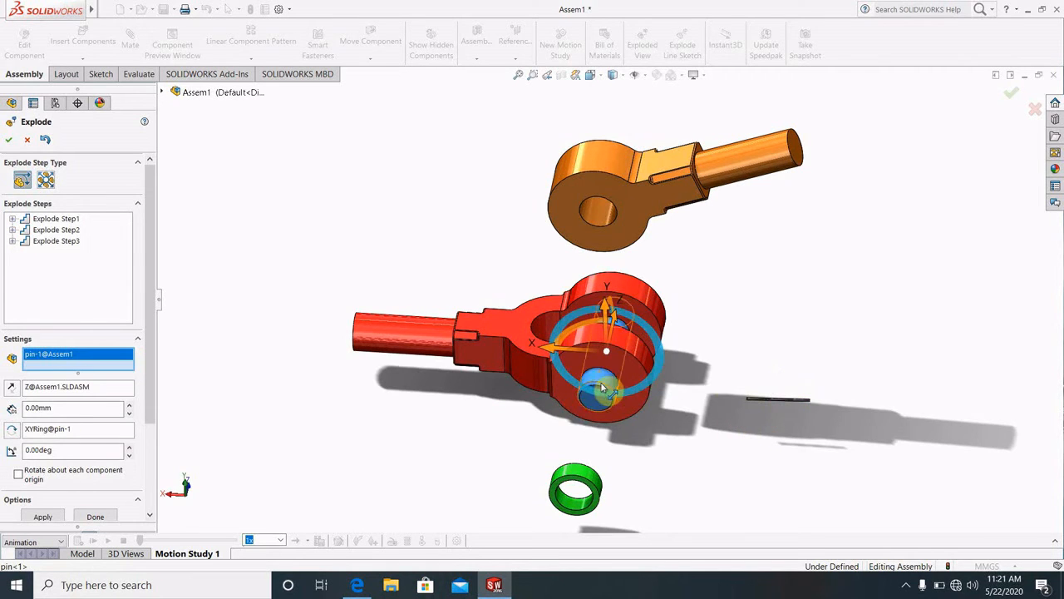
left_click_drag(616, 321, 631, 468)
scroll(623, 422, "up", 3)
scroll(622, 419, "down", 3)
middle_click_drag(663, 242, 599, 243)
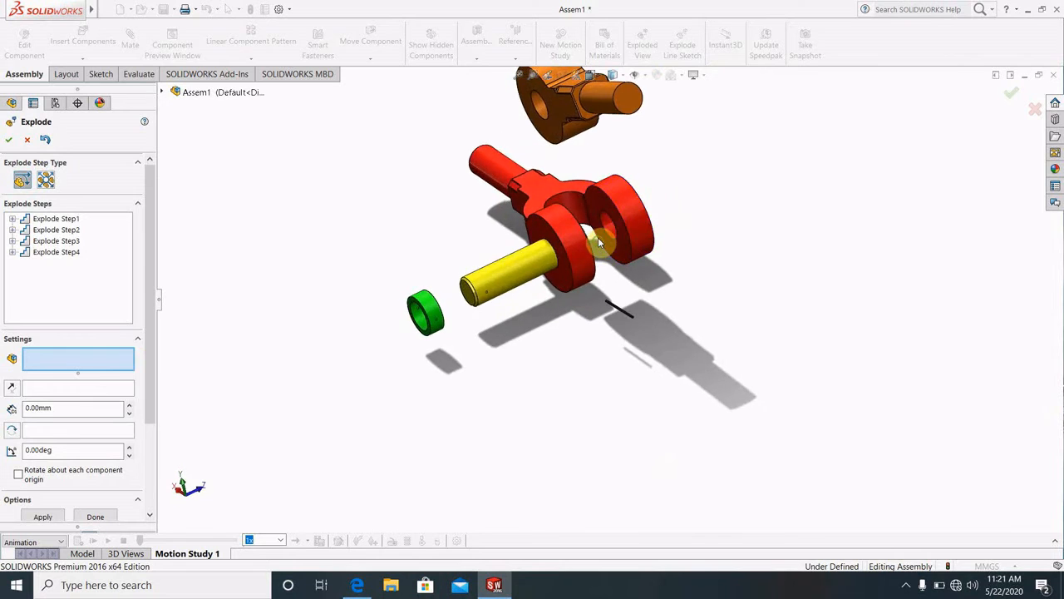
scroll(598, 241, "up", 3)
scroll(601, 230, "down", 3)
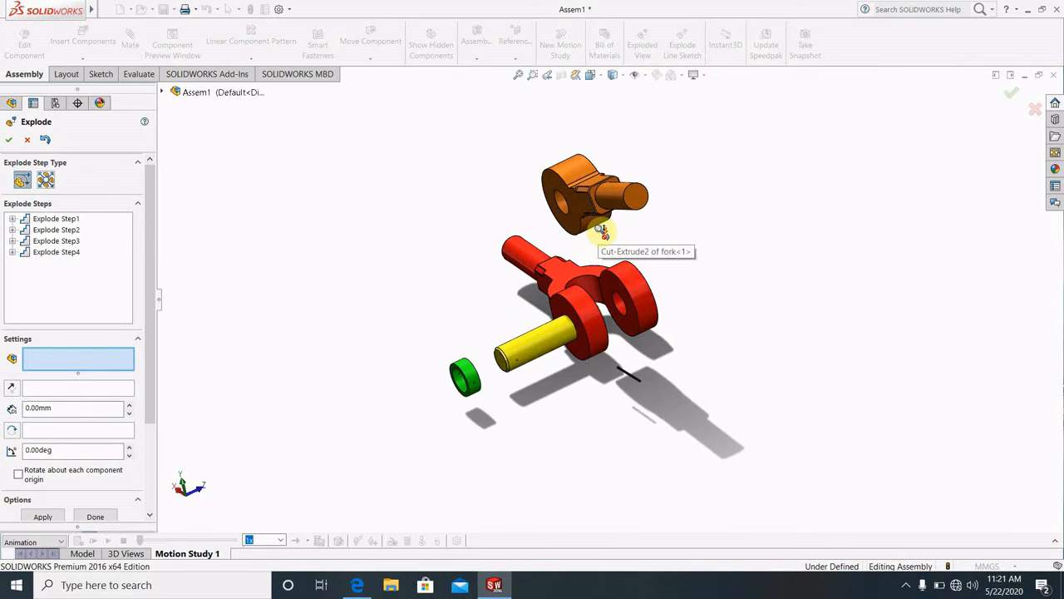
left_click(542, 373)
left_click_drag(566, 348, 543, 361)
Move the collar farther out along Z, pull the main pin completely out of the fork, and accept the exploded view.
left_click(447, 407)
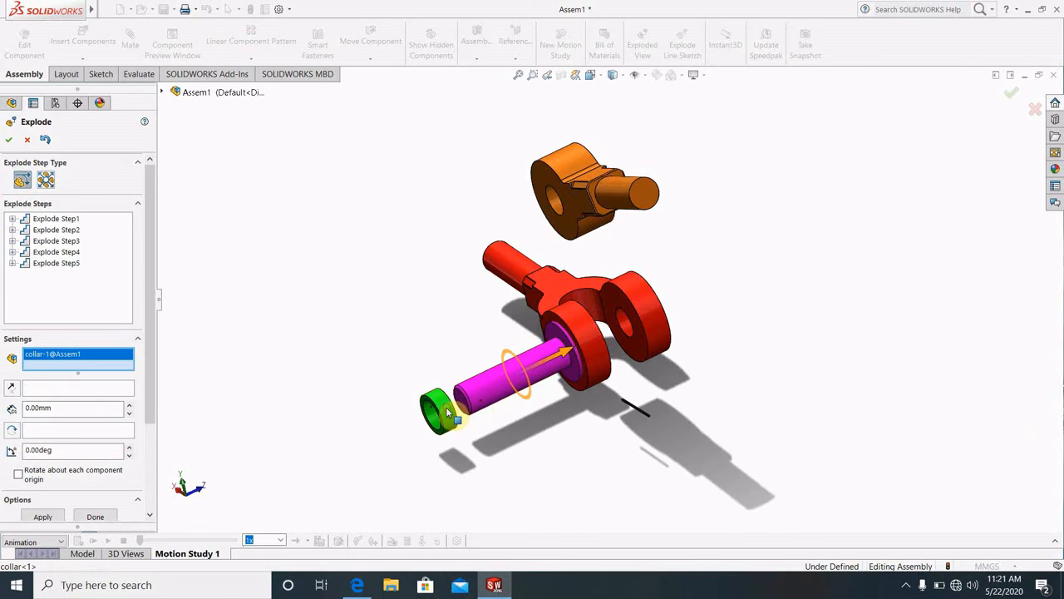
left_click_drag(446, 407, 333, 465)
left_click(514, 381)
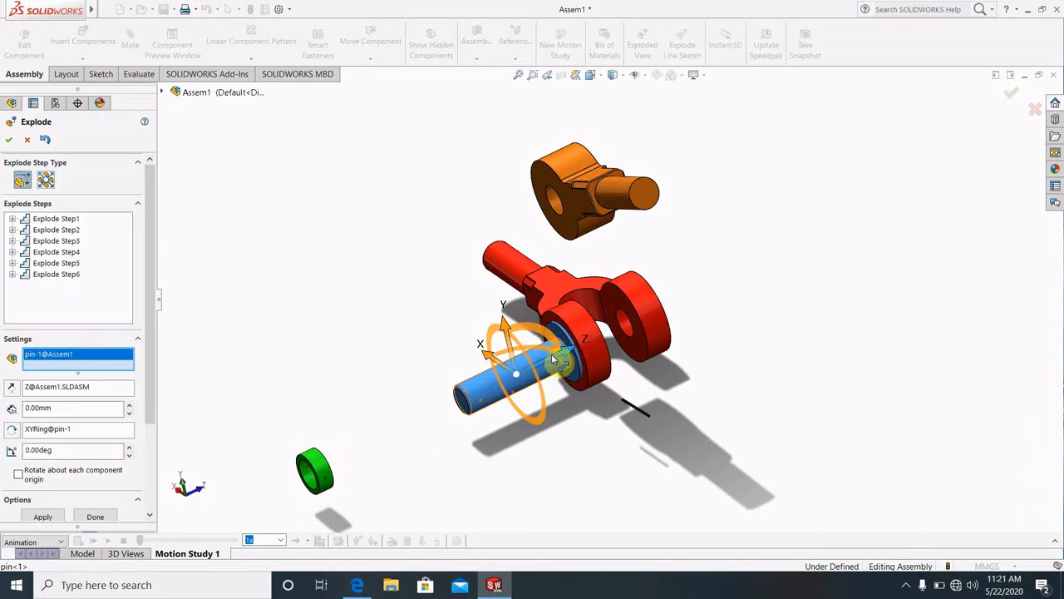
left_click_drag(549, 354, 497, 376)
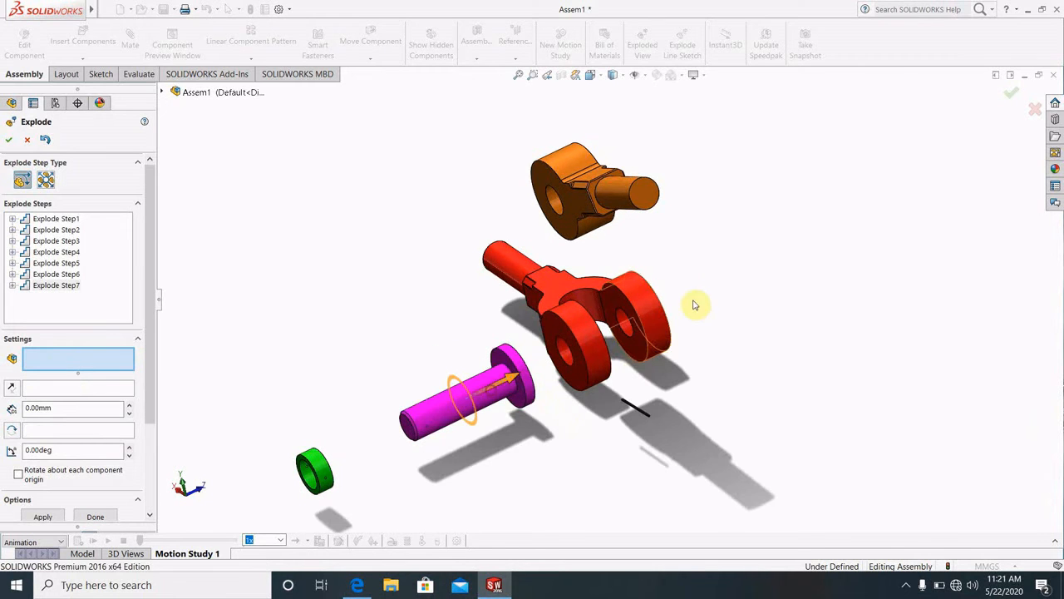
left_click(717, 281)
middle_click_drag(689, 380, 717, 359)
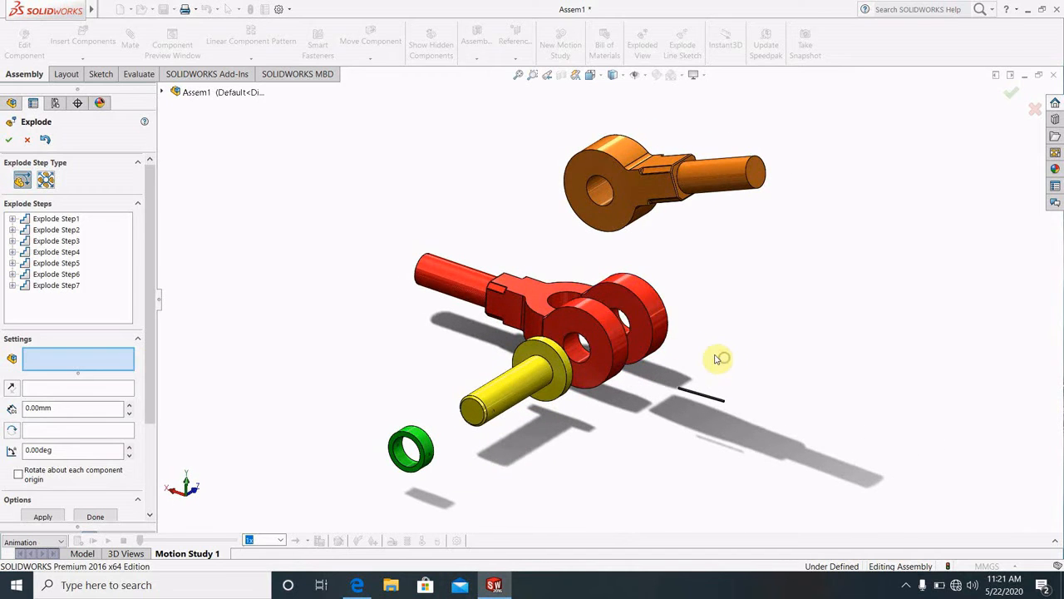
left_click(9, 141)
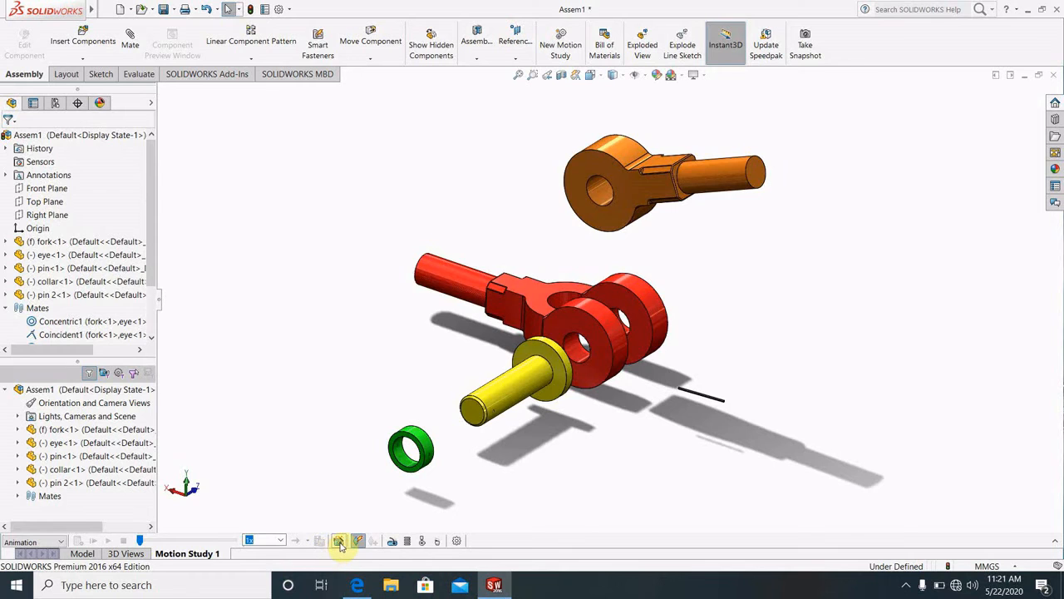
Create a rotate-model animation with one clockwise turn about the Y-axis, lasting 5 seconds from start time 0, and play it.
left_click(339, 542)
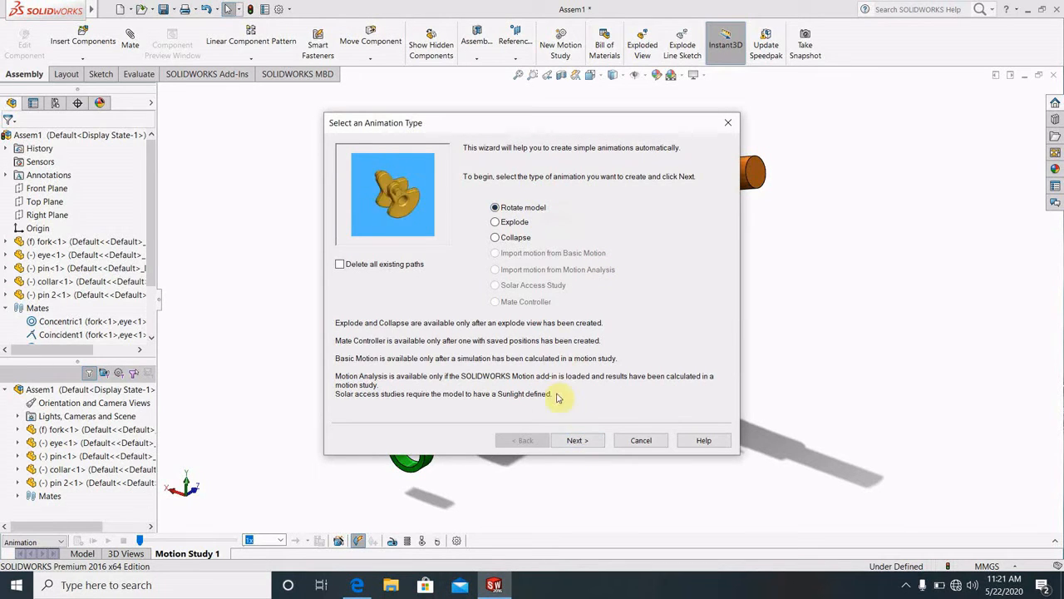
left_click(576, 440)
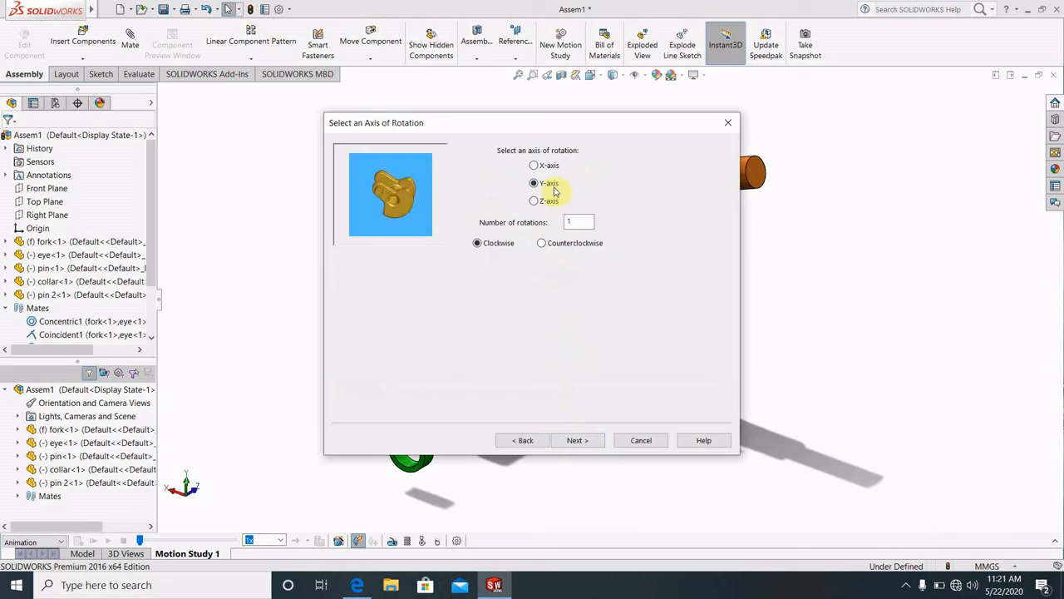
left_click(575, 440)
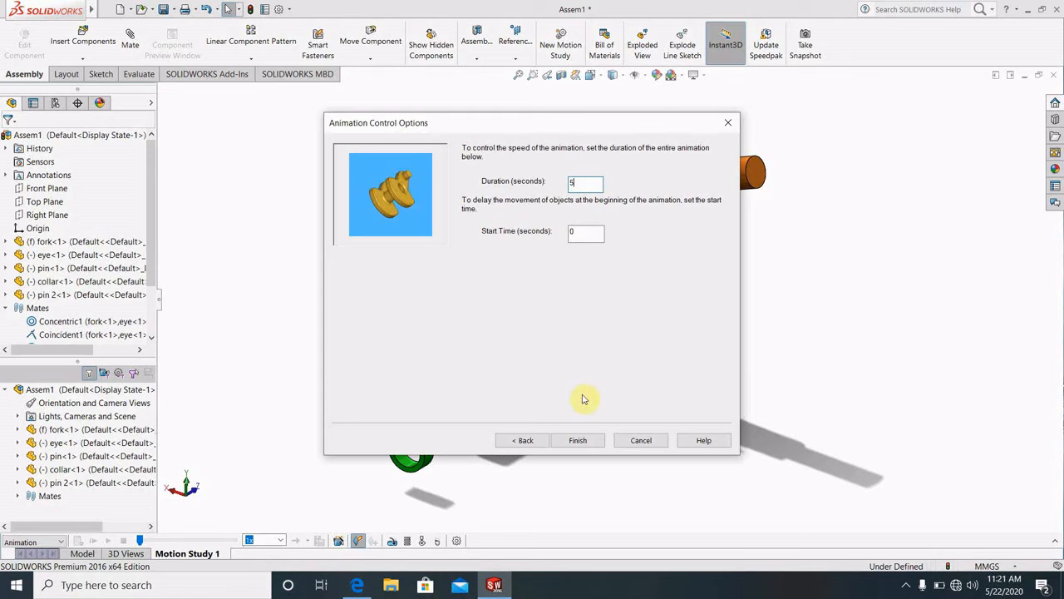
left_click(577, 441)
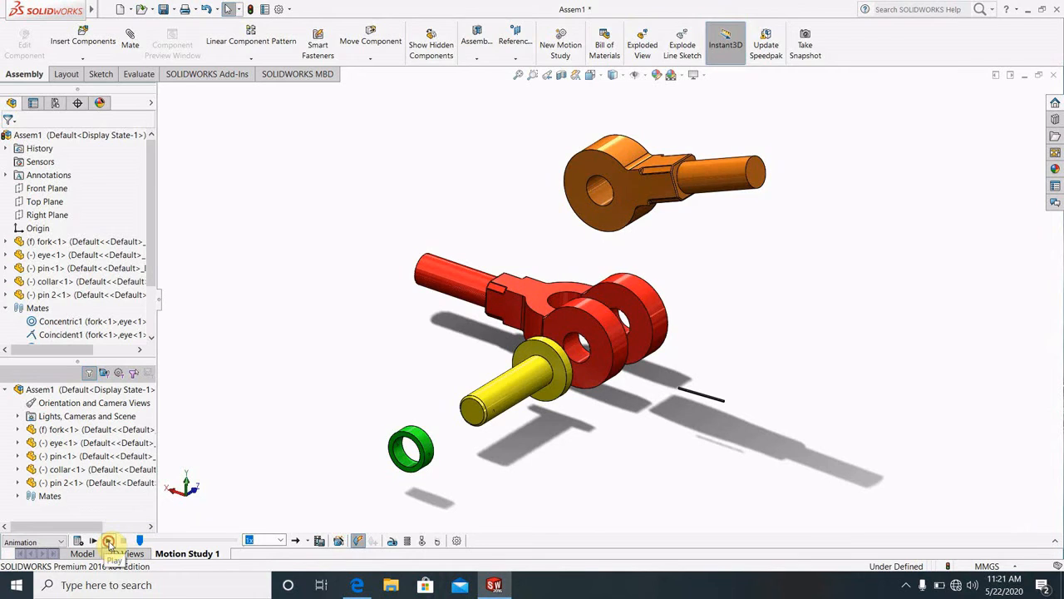
left_click(108, 541)
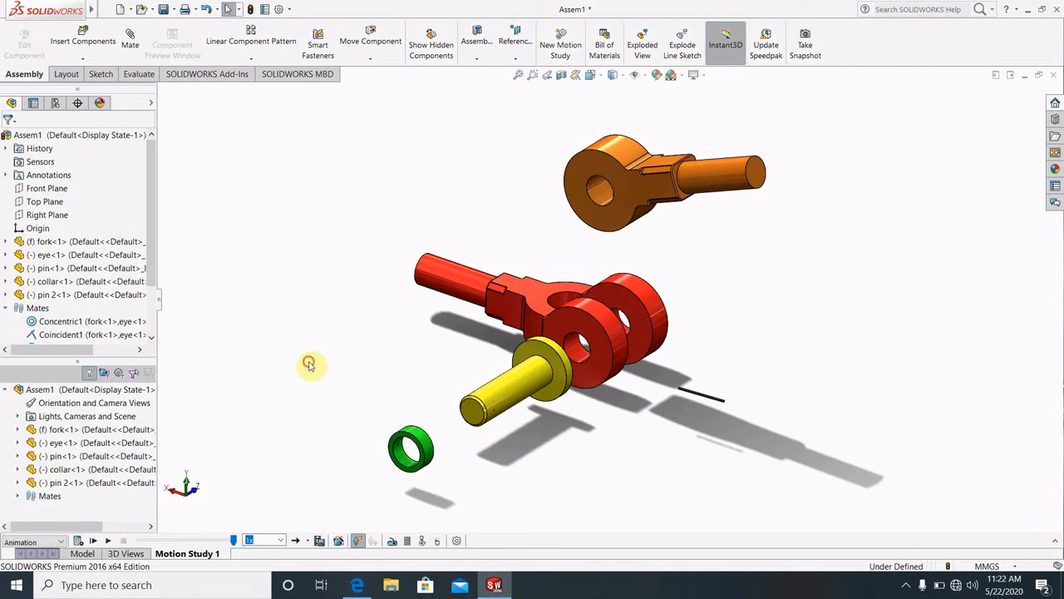
Add an explode animation lasting 7 seconds from the 5-second mark of the motion study, and play it.
left_click(339, 542)
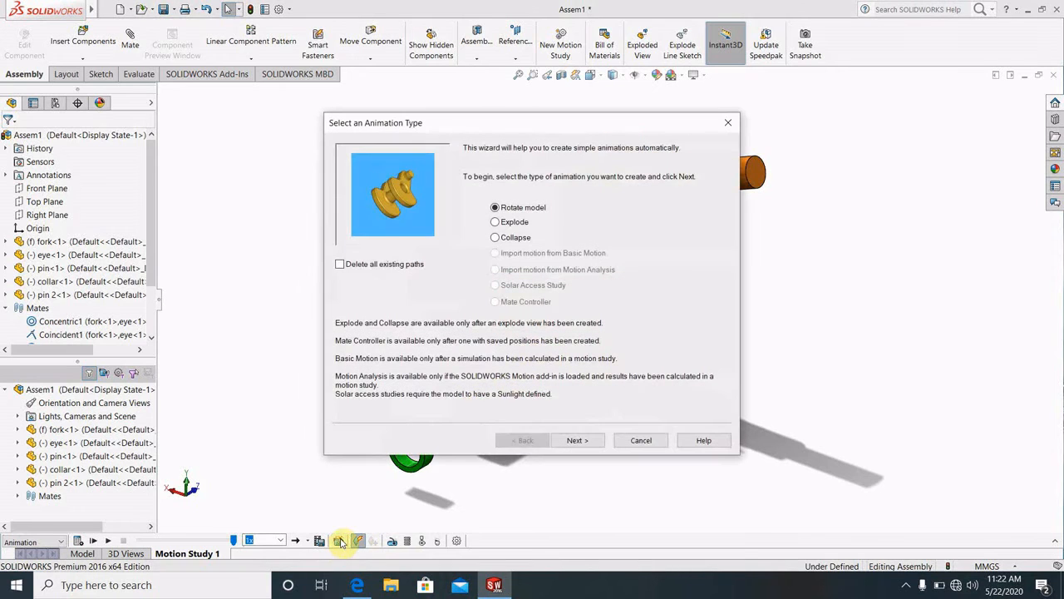
left_click(497, 223)
left_click(578, 441)
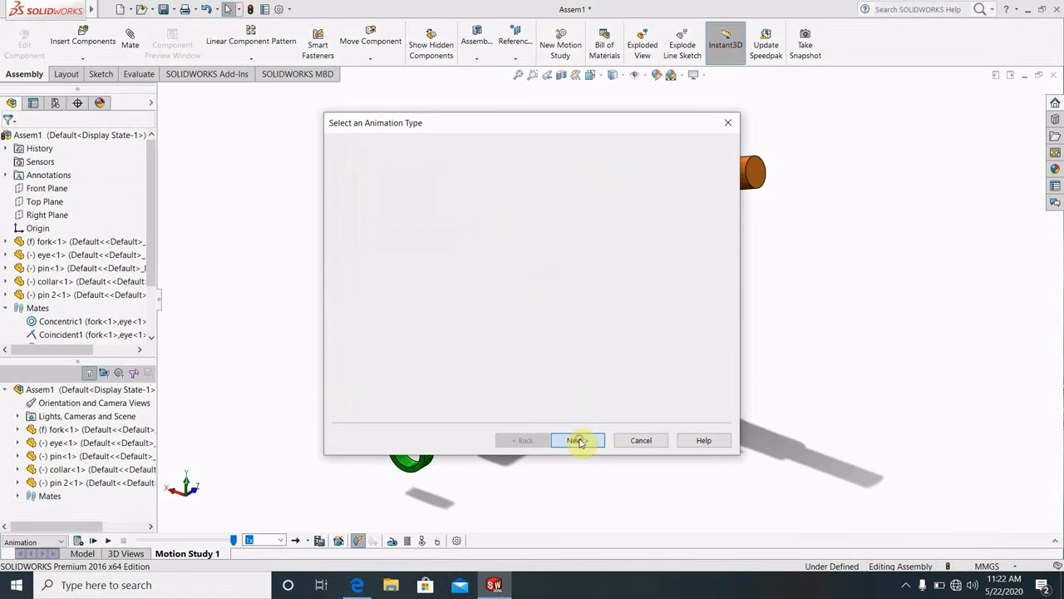
left_click(576, 441)
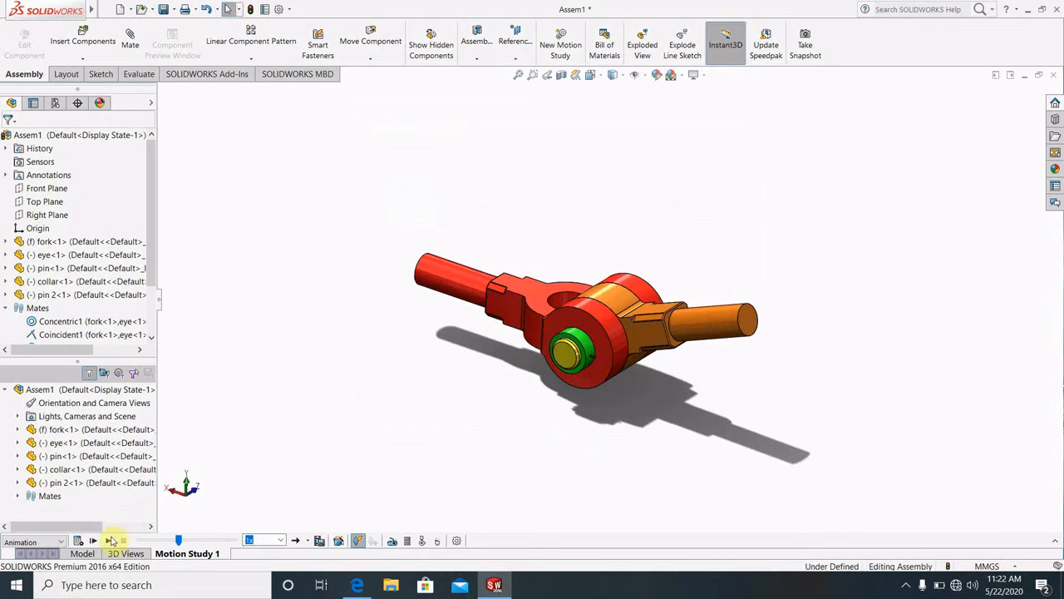
left_click(110, 541)
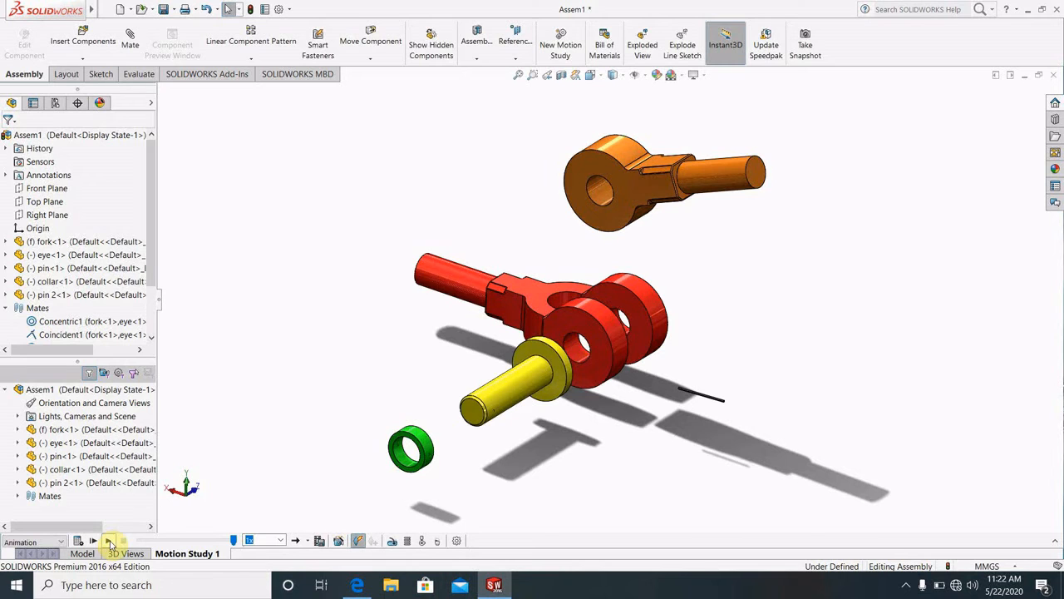
Add a collapse animation with a duration of 7 seconds and a start time of 12 seconds, and play the study.
left_click(339, 542)
left_click(494, 237)
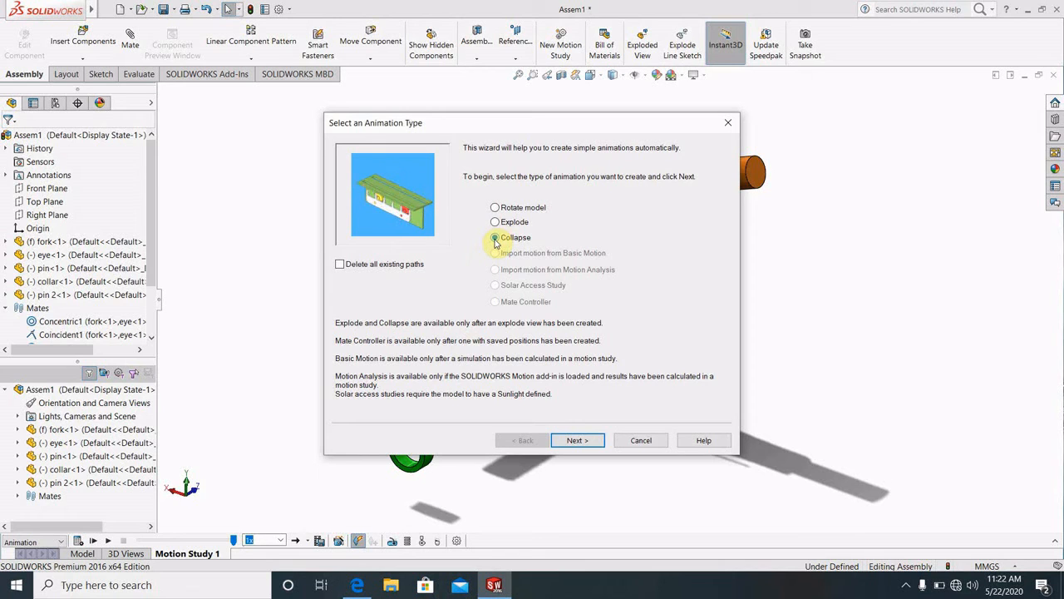
left_click(576, 439)
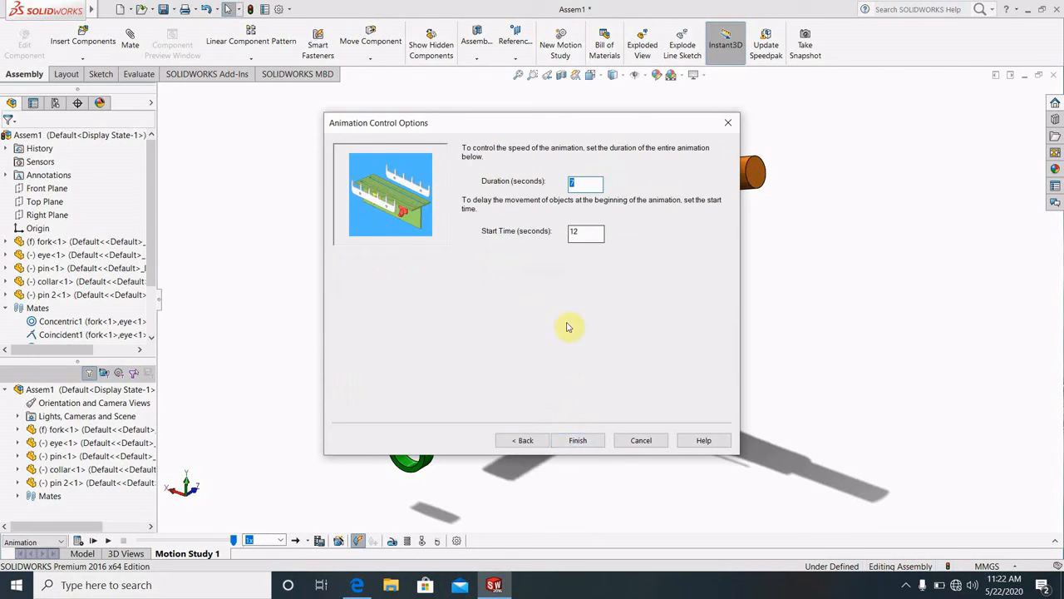
left_click(578, 439)
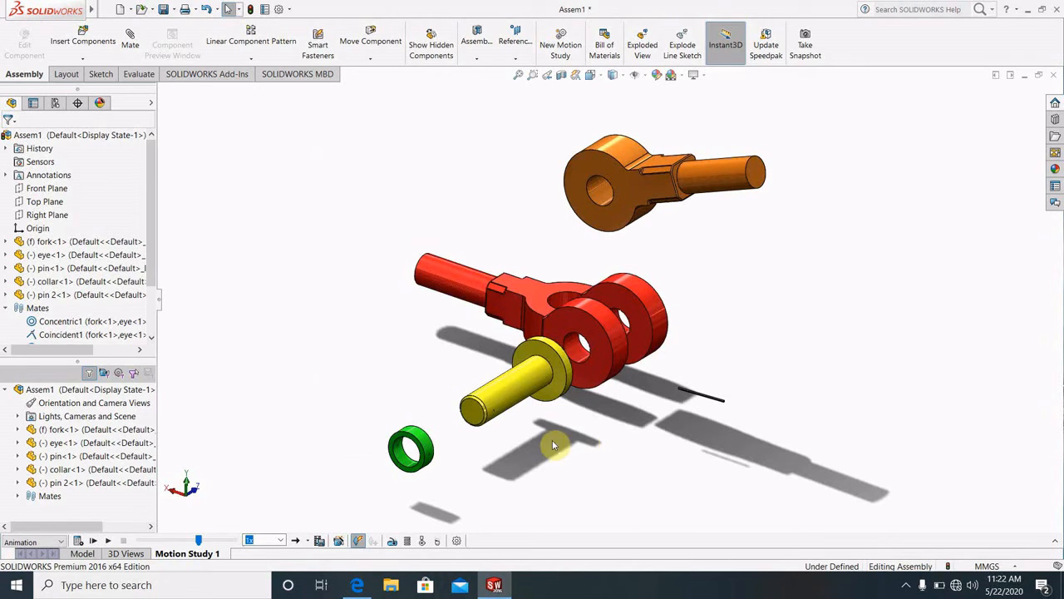
left_click(108, 540)
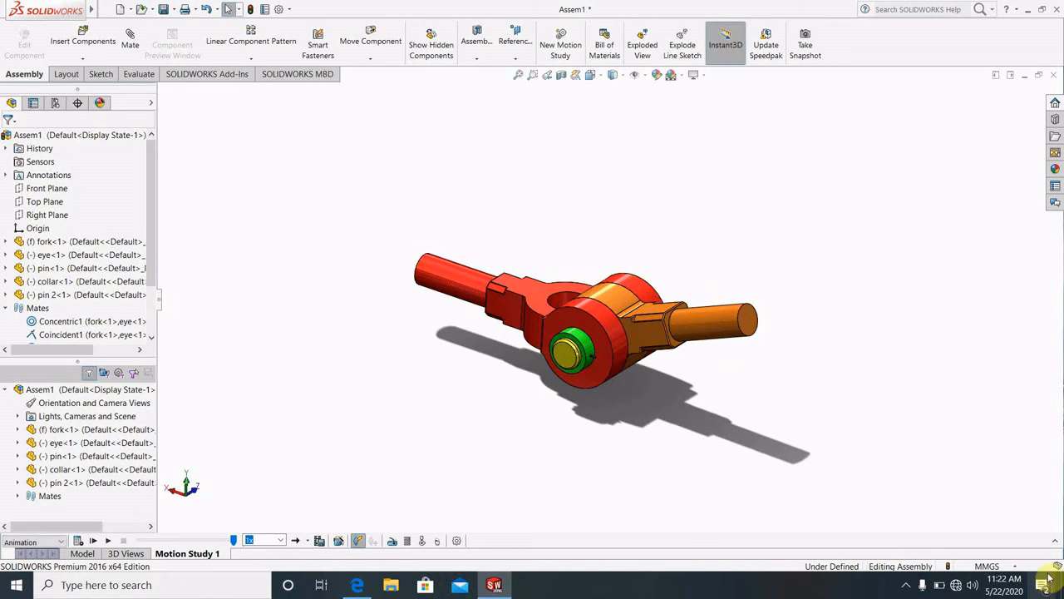
Expand the motion study timeline, play the complete rotate, explode and collapse animation, and collapse the timeline again.
left_click(1056, 543)
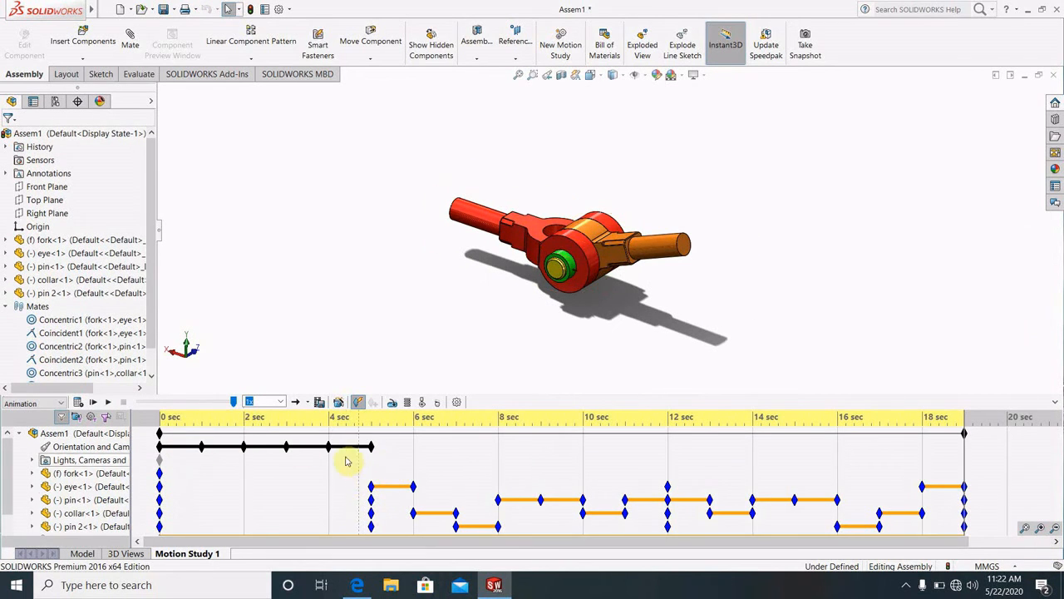
left_click(710, 513)
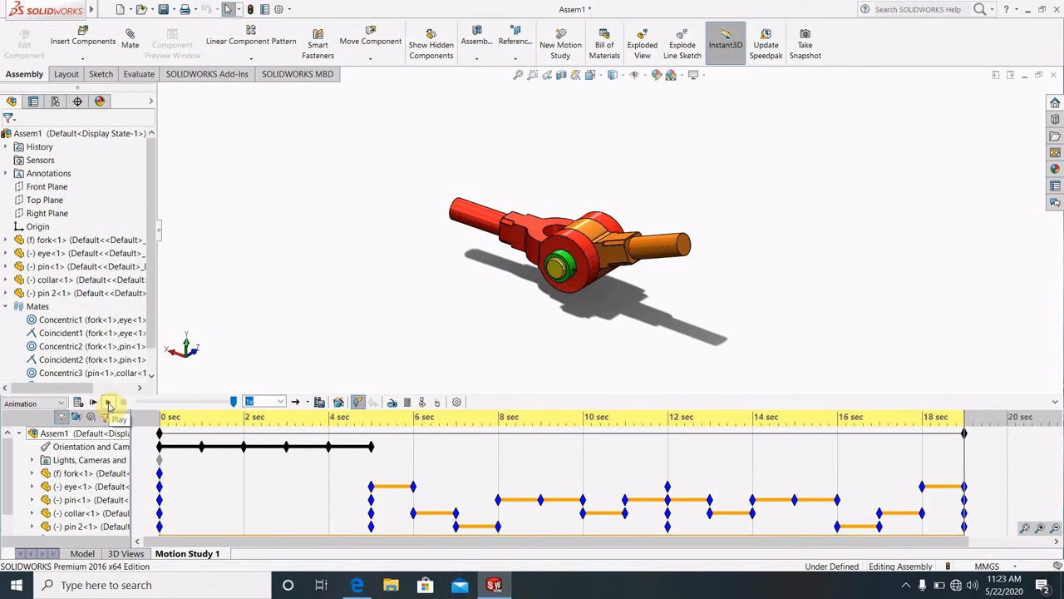
left_click(108, 404)
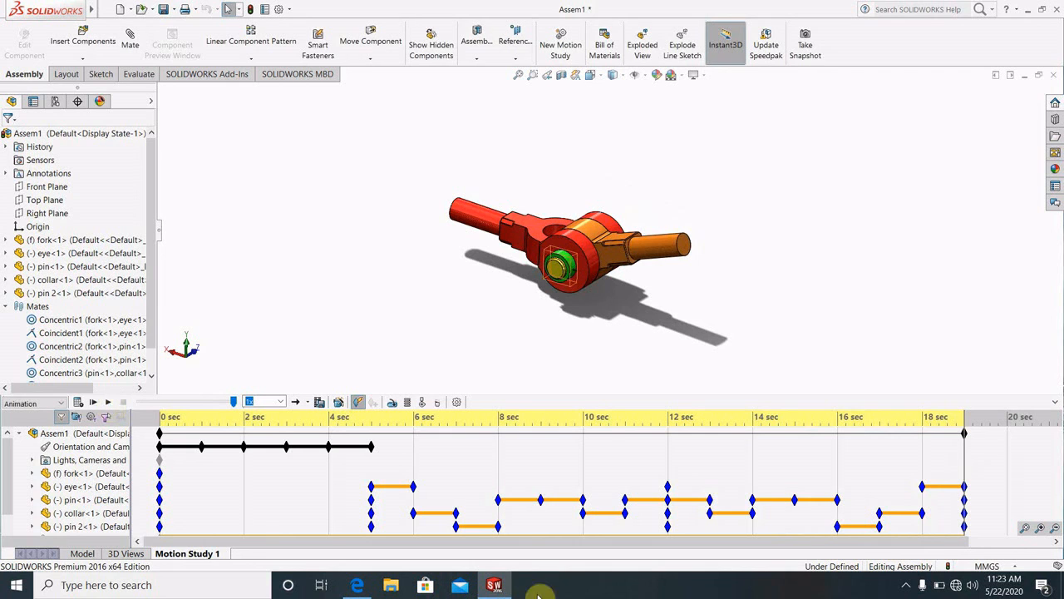
left_click(1056, 405)
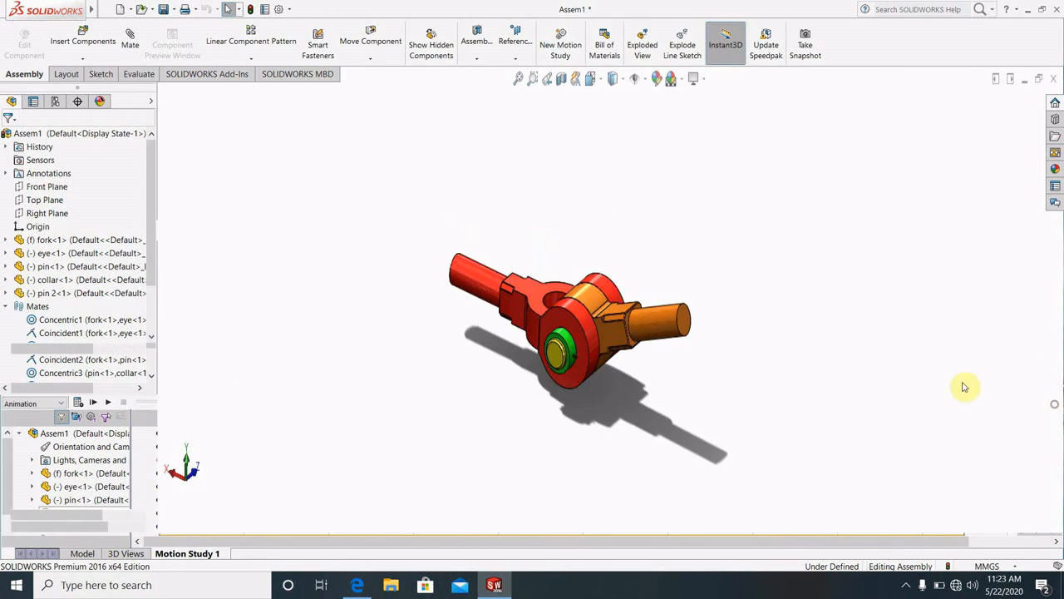
scroll(629, 380, "down", 3)
middle_click_drag(642, 356, 688, 445)
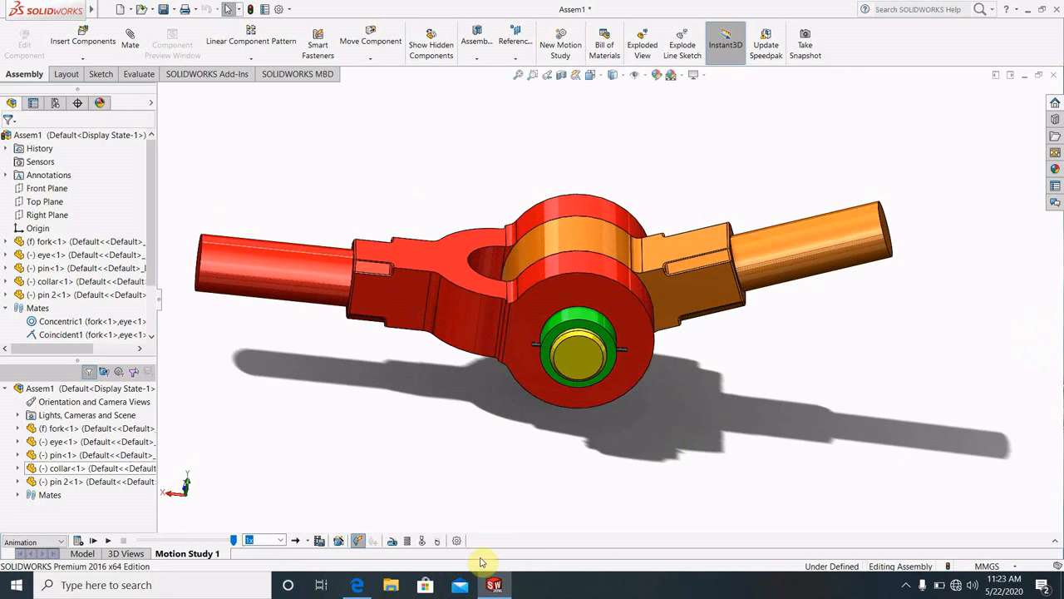